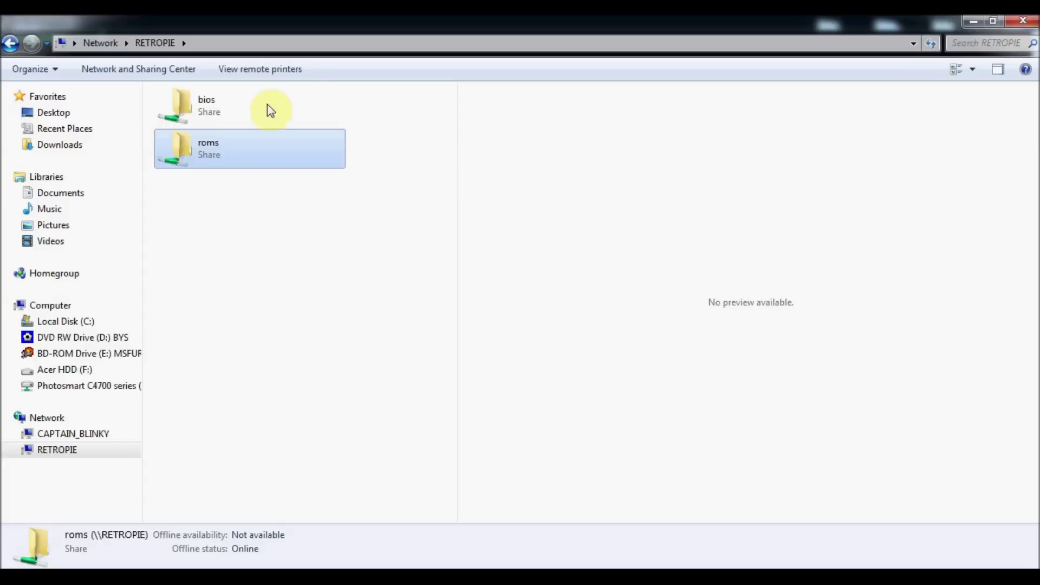
Open the fba folder inside the roms share on the RETROPIE network computer.
{"action": "left_click", "coordinate": [282, 47]}
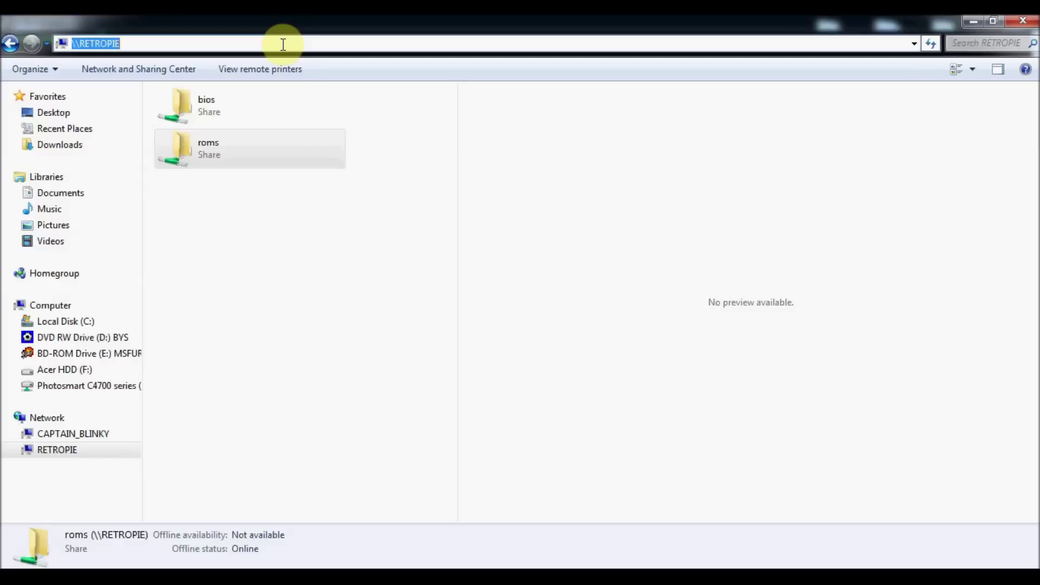
{"action": "left_click", "coordinate": [265, 205]}
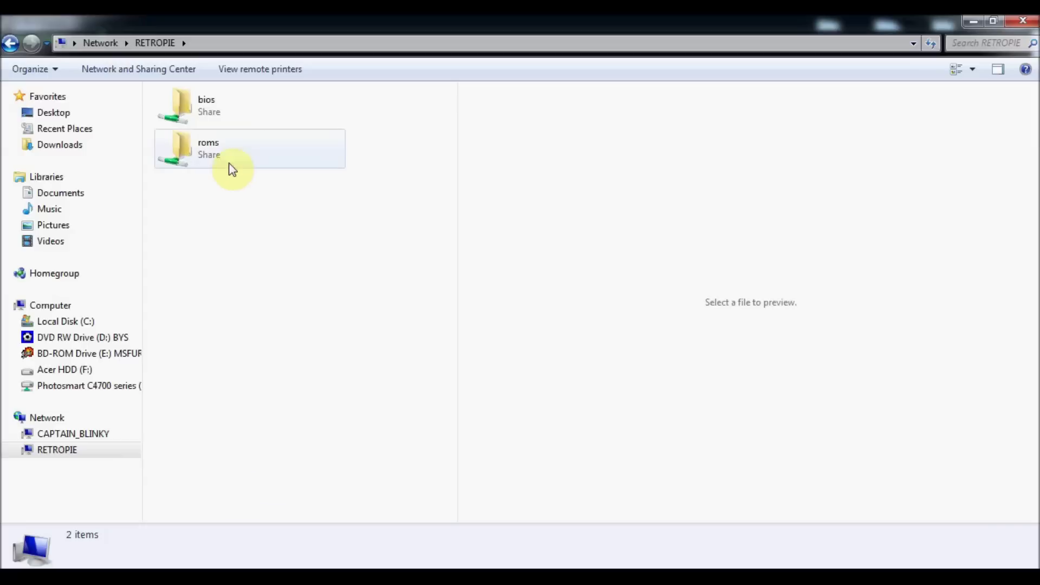
{"action": "left_click", "coordinate": [210, 161]}
{"action": "double_click", "coordinate": [208, 157]}
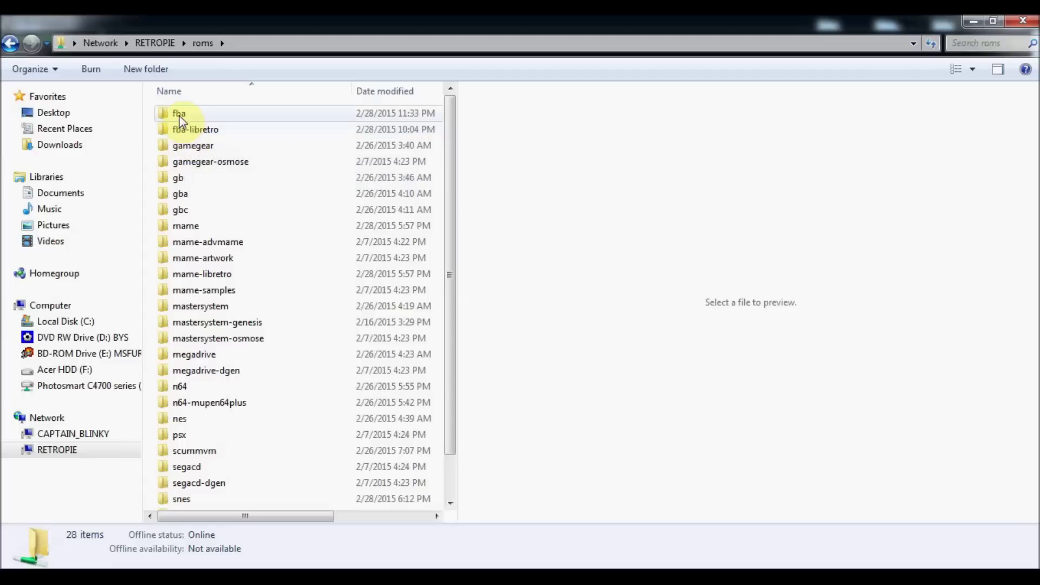
{"action": "mouse_move", "coordinate": [181, 122]}
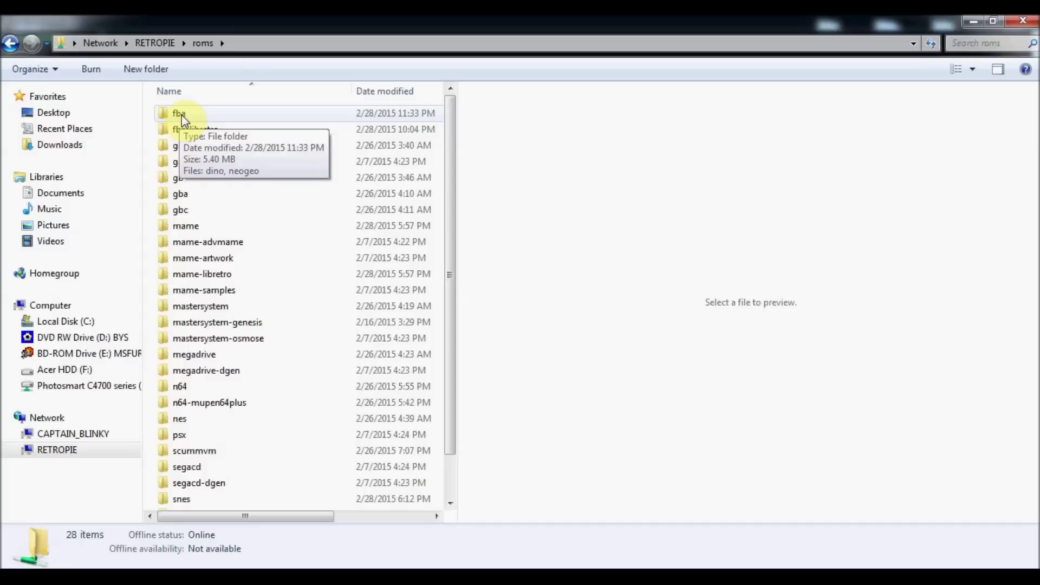
{"action": "double_click", "coordinate": [181, 115]}
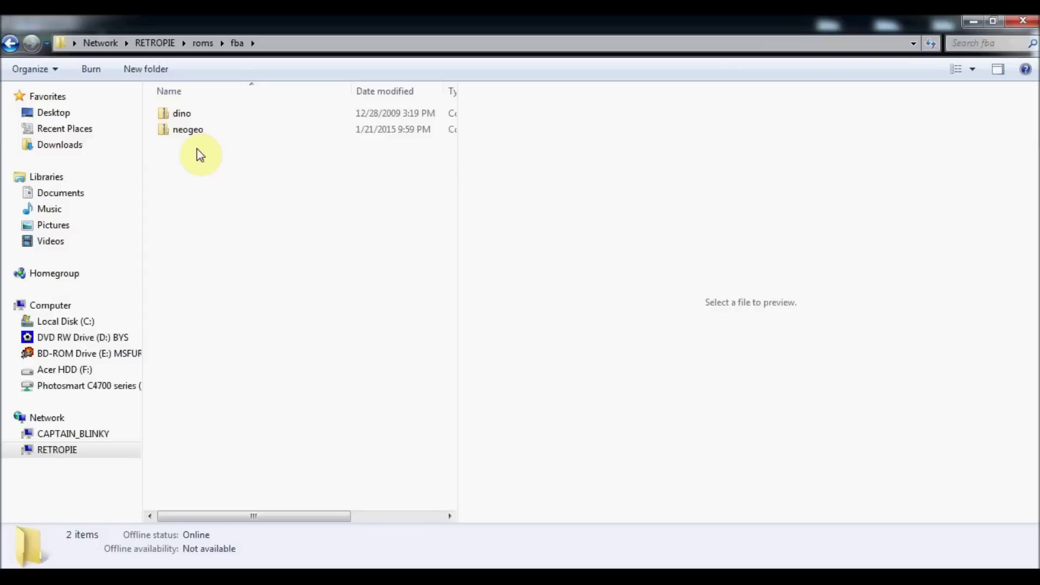
Examine the files inside the neogeo archive in the fba folder, and return to the roms folder.
{"action": "double_click", "coordinate": [192, 131]}
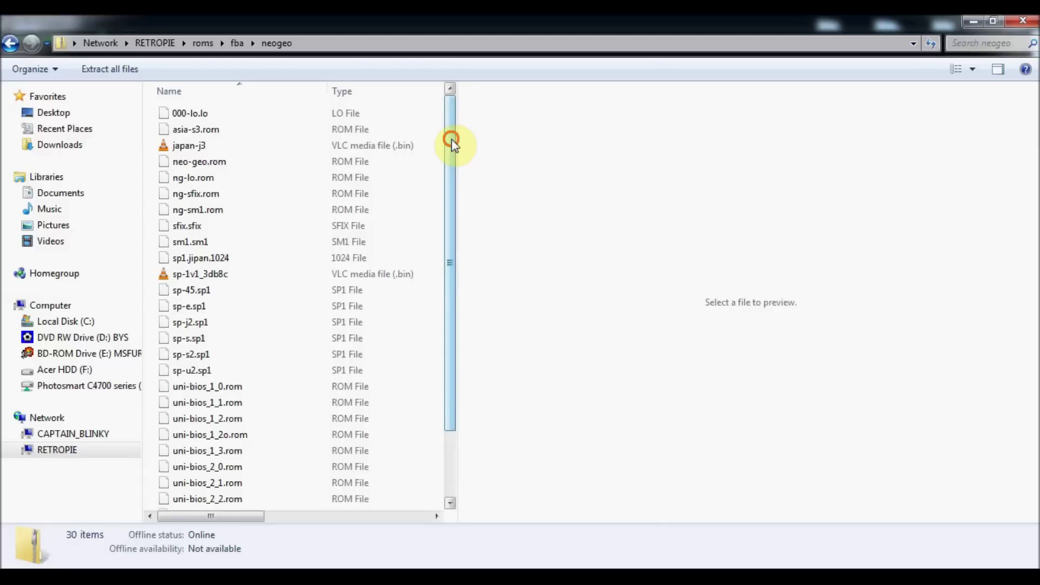
{"action": "mouse_move", "coordinate": [452, 139]}
{"action": "left_mouse_down"}
{"action": "mouse_move", "coordinate": [455, 153]}
{"action": "mouse_move", "coordinate": [453, 140]}
{"action": "left_mouse_up"}
{"action": "left_click_drag", "start_coordinate": [451, 131], "coordinate": [452, 143]}
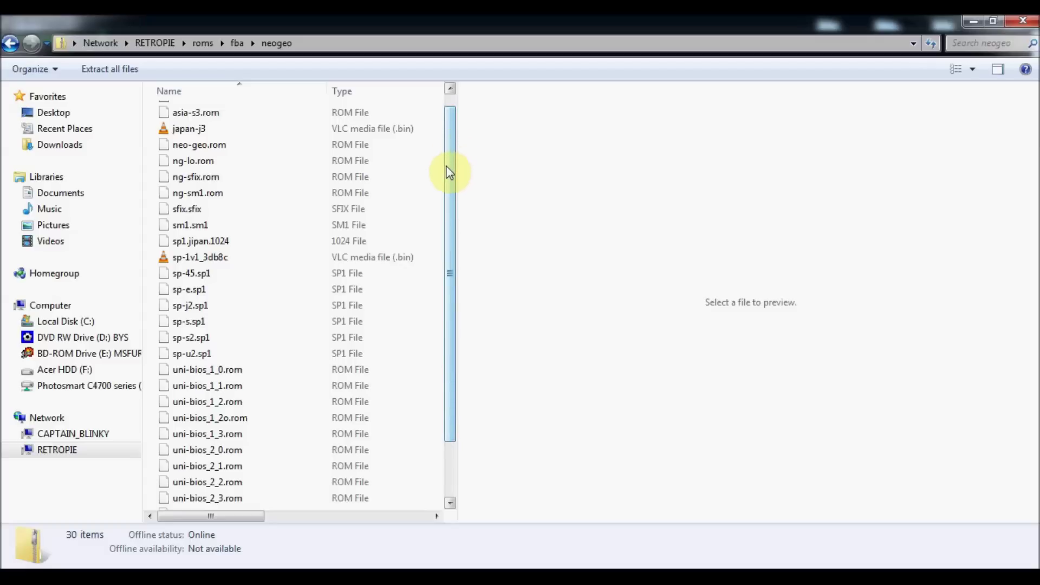
{"action": "left_click_drag", "start_coordinate": [453, 190], "coordinate": [450, 160]}
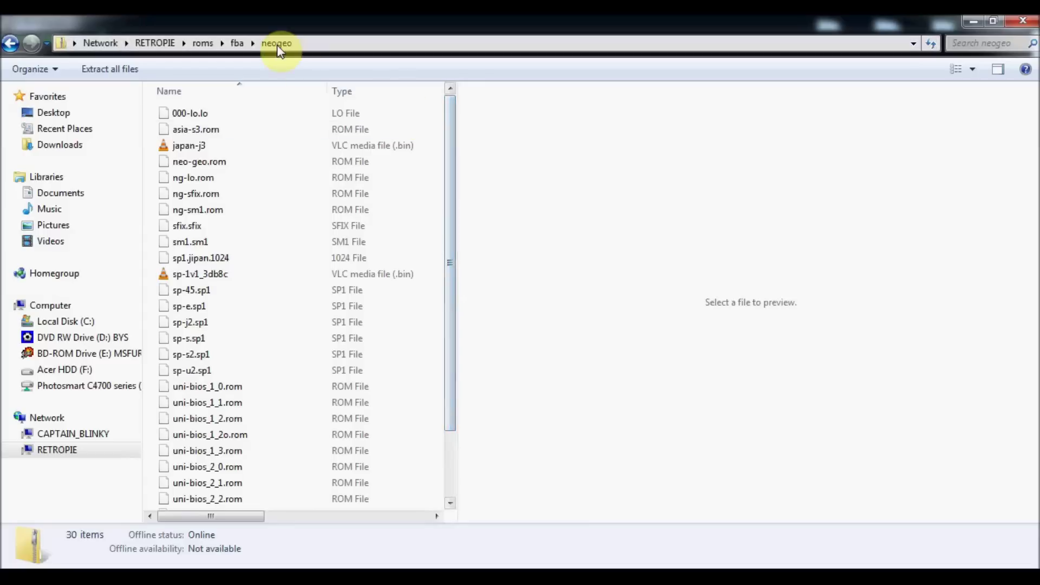
{"action": "left_click", "coordinate": [238, 43]}
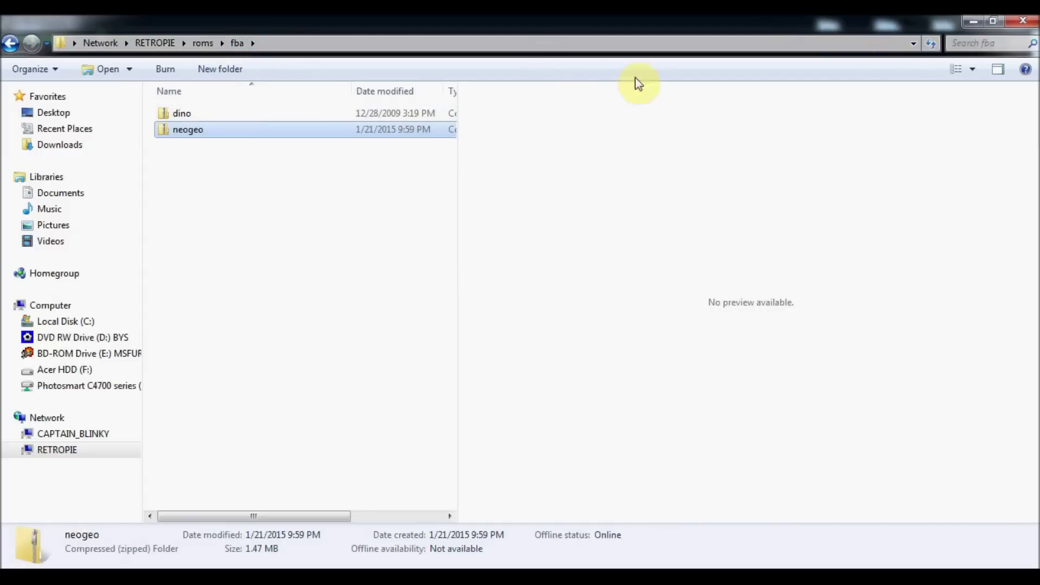
{"action": "left_click", "coordinate": [204, 44]}
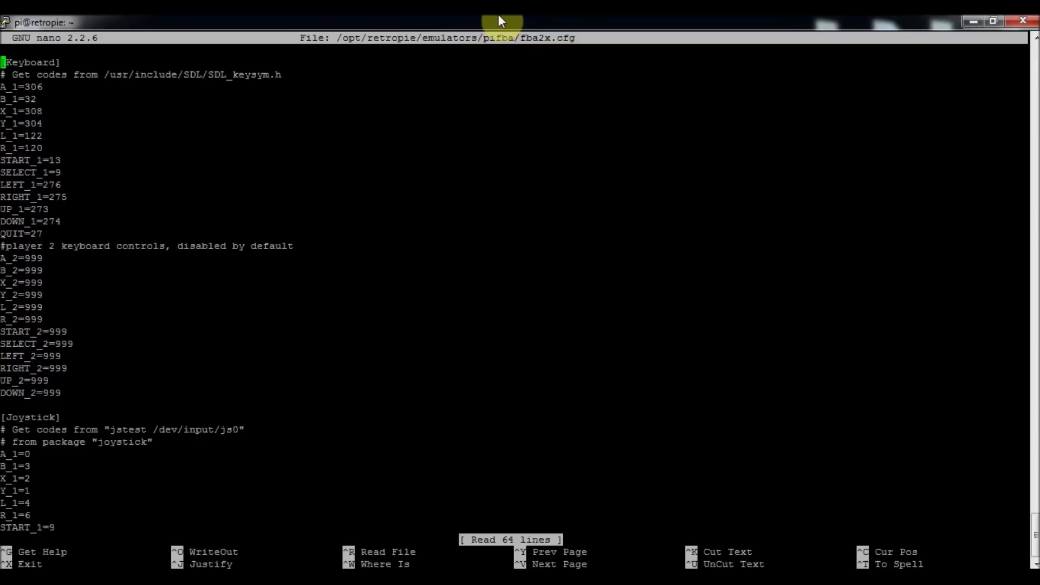
In the terminal's nano editor, review fba2x.cfg from the keyboard mappings down to the player 2 joystick buttons.
{"action": "key", "text": "Down"}
{"action": "key", "text": "Down"}
{"action": "key", "text": "Down"}
{"action": "key", "text": "Down"}
{"action": "key", "text": "Down"}
{"action": "key", "text": "Down"}
{"action": "key", "text": "Down"}
{"action": "key", "text": "Down"}
{"action": "key", "text": "Down"}
{"action": "key", "text": "Down"}
{"action": "key", "text": "Down"}
{"action": "key", "text": "Down"}
{"action": "key", "text": "Down"}
{"action": "key", "text": "Down"}
{"action": "key", "text": "Down"}
{"action": "key", "text": "Down"}
{"action": "key", "text": "Down"}
{"action": "key", "text": "Down"}
{"action": "key", "text": "Down"}
{"action": "key", "text": "Down"}
{"action": "key", "text": "Down"}
{"action": "key", "text": "Down"}
{"action": "key", "text": "Down"}
{"action": "key", "text": "Down"}
{"action": "key", "text": "Down"}
{"action": "key", "text": "Down"}
{"action": "key", "text": "Down"}
{"action": "key", "text": "Down"}
{"action": "key", "text": "Down"}
{"action": "key", "text": "Down"}
{"action": "key", "text": "Down"}
{"action": "key", "text": "Down"}
{"action": "key", "text": "Down"}
{"action": "key", "text": "Down"}
{"action": "key", "text": "Down"}
{"action": "key", "text": "Down"}
{"action": "key", "text": "Down"}
{"action": "key", "text": "Down"}
{"action": "key", "text": "Down"}
{"action": "key", "text": "Down"}
{"action": "key", "text": "Down"}
{"action": "key", "text": "Down"}
{"action": "key", "text": "Down"}
{"action": "key", "text": "Down"}
{"action": "key", "text": "Down"}
{"action": "key", "text": "Down"}
{"action": "key", "text": "Down"}
{"action": "key", "text": "Down"}
{"action": "key", "text": "Down"}
{"action": "key", "text": "Down"}
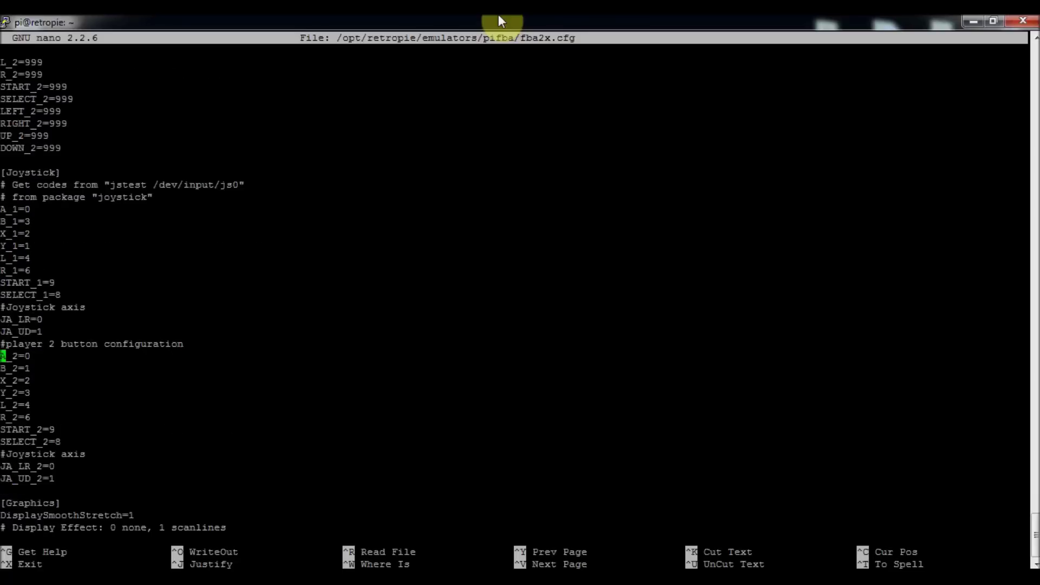
{"action": "key", "text": "Down"}
{"action": "key", "text": "Down"}
{"action": "key", "text": "Down"}
{"action": "key", "text": "Down"}
Go back up through fba2x.cfg and examine the joystick button settings line by line.
{"action": "key", "text": "Up"}
{"action": "key", "text": "Up"}
{"action": "key", "text": "Up"}
{"action": "key", "text": "Up"}
{"action": "key", "text": "Up"}
{"action": "key", "text": "Up"}
{"action": "key", "text": "Up"}
{"action": "key", "text": "Up"}
{"action": "key", "text": "Up"}
{"action": "key", "text": "Up"}
{"action": "key", "text": "Up"}
{"action": "key", "text": "Up"}
{"action": "key", "text": "Up"}
{"action": "key", "text": "Up"}
{"action": "key", "text": "Up"}
{"action": "key", "text": "Up"}
{"action": "key", "text": "Up"}
{"action": "key", "text": "Up"}
{"action": "key", "text": "Up"}
{"action": "key", "text": "Up"}
{"action": "key", "text": "Up"}
{"action": "key", "text": "Up"}
{"action": "key", "text": "Up"}
{"action": "key", "text": "Up"}
{"action": "key", "text": "Up"}
{"action": "key", "text": "Down"}
{"action": "key", "text": "Down"}
{"action": "key", "text": "Right"}
{"action": "key", "text": "Right"}
{"action": "key", "text": "Down"}
{"action": "key", "text": "Right"}
{"action": "key", "text": "Left"}
{"action": "key", "text": "Right"}
{"action": "key", "text": "Right"}
{"action": "key", "text": "Right"}
{"action": "key", "text": "Down"}
{"action": "key", "text": "Down"}
{"action": "key", "text": "Up"}
{"action": "key", "text": "Up"}
{"action": "key", "text": "Down"}
{"action": "key", "text": "Down"}
{"action": "key", "text": "Down"}
{"action": "key", "text": "Down"}
{"action": "key", "text": "Down"}
{"action": "key", "text": "Right"}
{"action": "key", "text": "Right"}
{"action": "key", "text": "Right"}
{"action": "key", "text": "Right"}
{"action": "key", "text": "Right"}
{"action": "key", "text": "Down"}
{"action": "key", "text": "Down"}
{"action": "key", "text": "Down"}
{"action": "key", "text": "Down"}
{"action": "key", "text": "Down"}
{"action": "key", "text": "Down"}
{"action": "key", "text": "Down"}
{"action": "key", "text": "Down"}
{"action": "key", "text": "Down"}
{"action": "key", "text": "Down"}
{"action": "key", "text": "Left"}
{"action": "key", "text": "Up"}
{"action": "key", "text": "Up"}
{"action": "key", "text": "Left"}
{"action": "key", "text": "Up"}
{"action": "key", "text": "Up"}
{"action": "key", "text": "Left"}
{"action": "key", "text": "Up"}
{"action": "key", "text": "Left"}
{"action": "key", "text": "Down"}
{"action": "key", "text": "Up"}
{"action": "key", "text": "Right"}
{"action": "key", "text": "Right"}
{"action": "key", "text": "Right"}
{"action": "key", "text": "Down"}
{"action": "key", "text": "Down"}
{"action": "key", "text": "Down"}
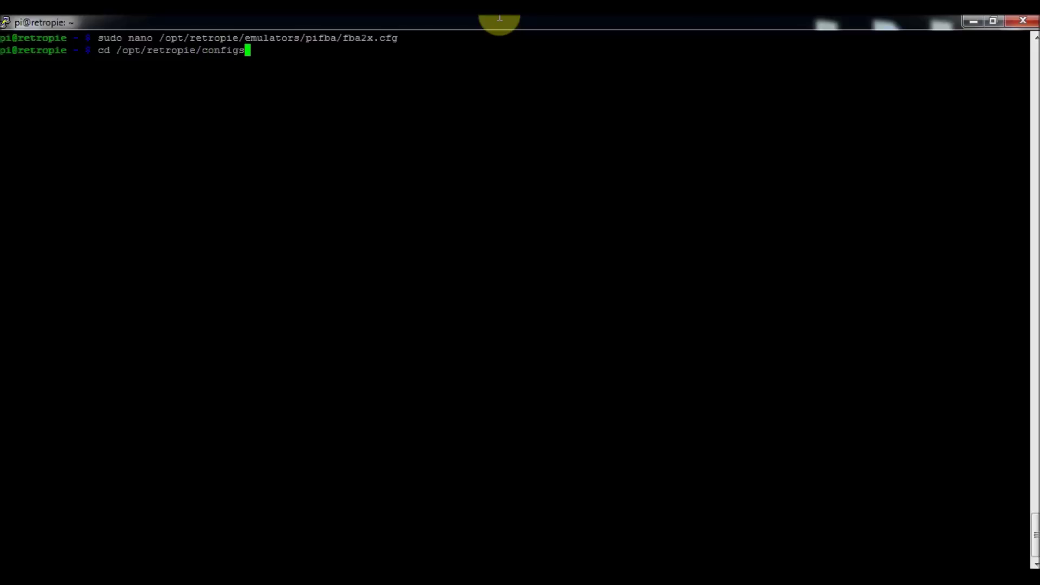
Change to the /opt/retropie/configs directory and list its contents.
{"action": "key", "text": "Return"}
{"action": "type", "text": "ls"}
{"action": "key", "text": "Return"}
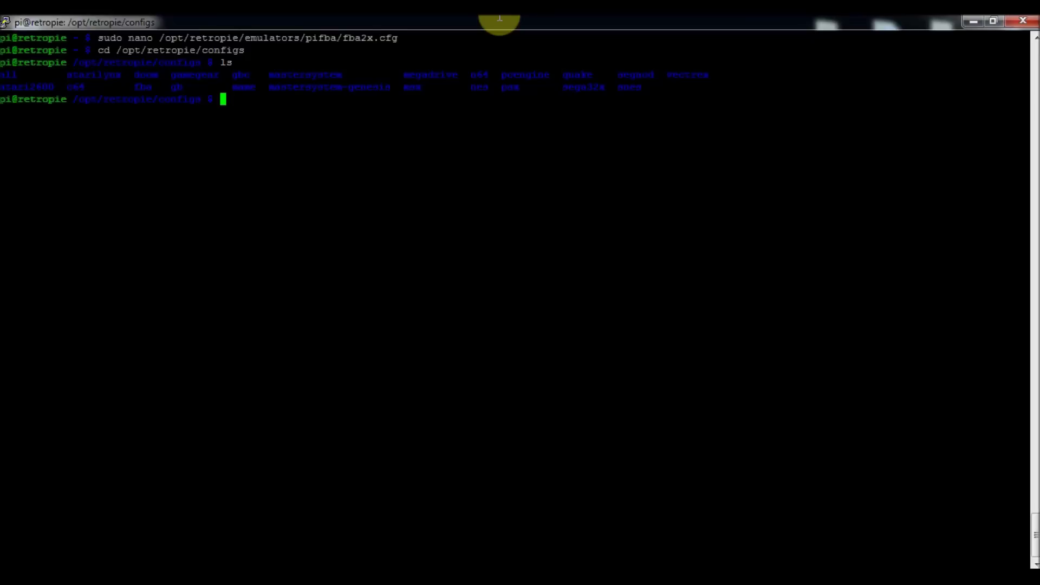
Change into the fba configuration directory and list its files.
{"action": "type", "text": "cd fba"}
{"action": "key", "text": "BackSpace"}
{"action": "type", "text": "a"}
{"action": "key", "text": "Return"}
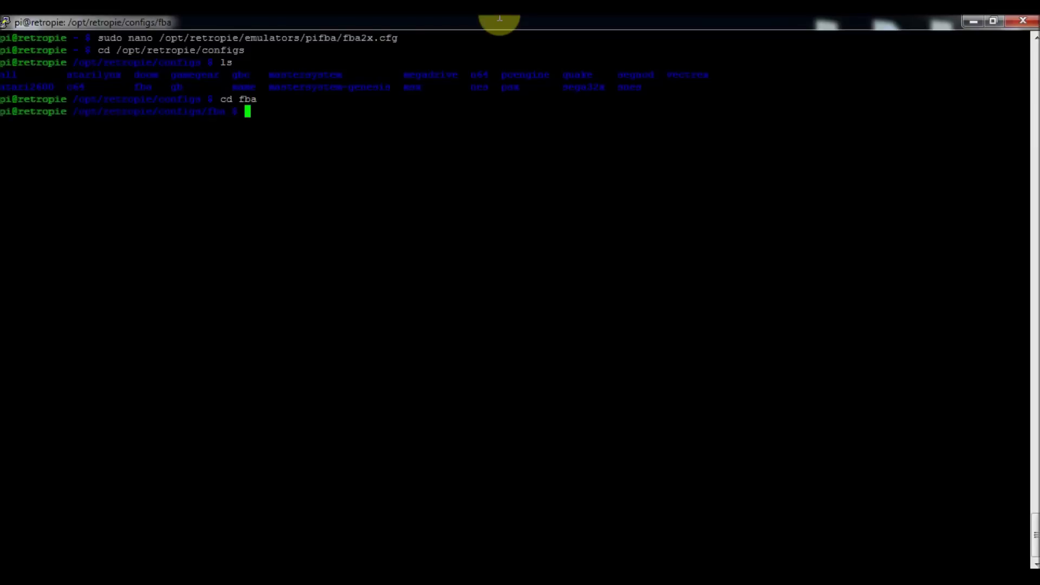
{"action": "type", "text": "ls"}
{"action": "key", "text": "Return"}
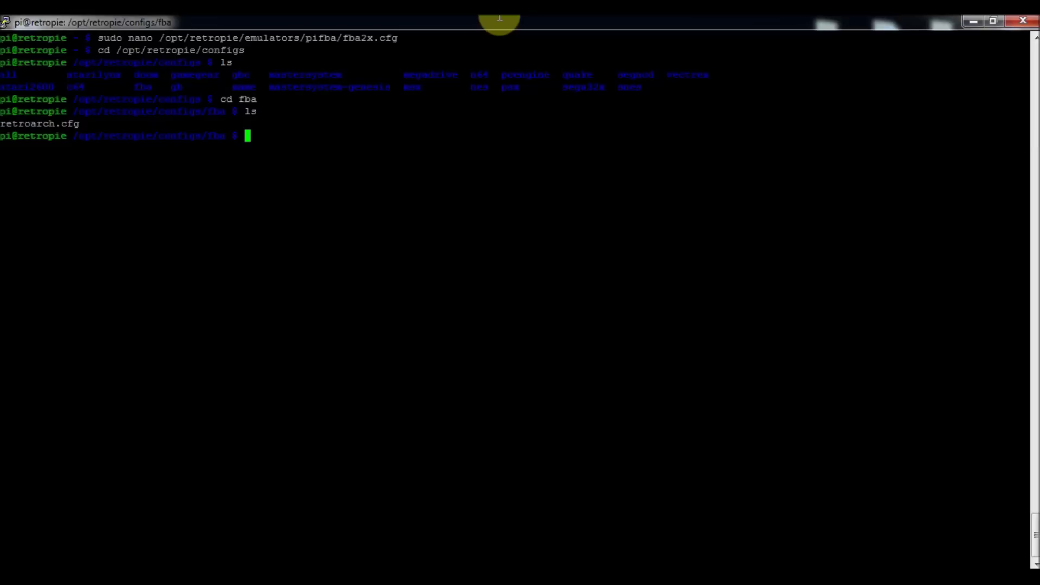
{"action": "type", "text": "sudo nano retoar"}
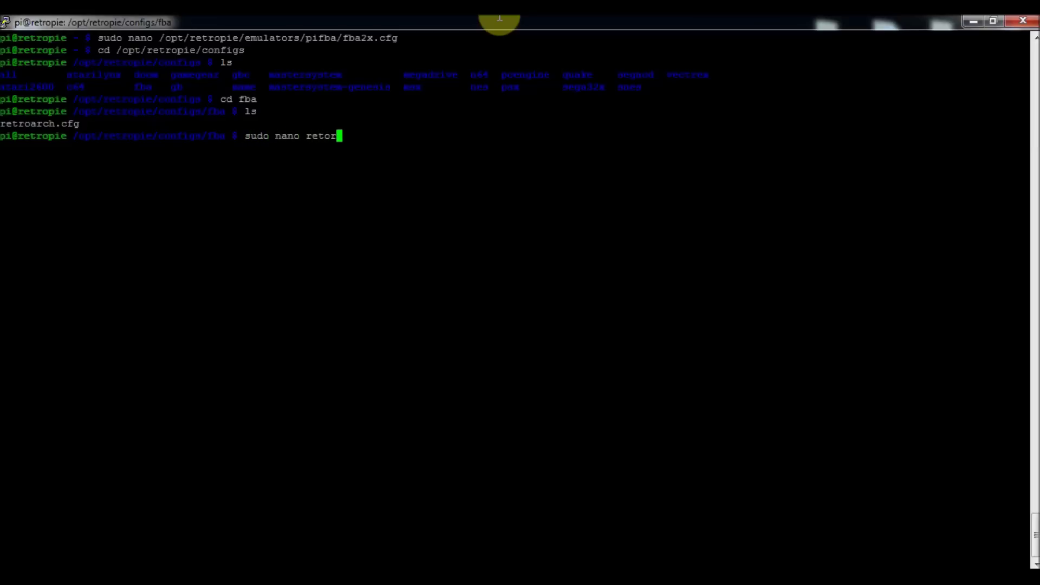
{"action": "key", "text": "BackSpace"}
{"action": "key", "text": "BackSpace"}
{"action": "type", "text": "arch"}
{"action": "key", "text": "BackSpace"}
{"action": "key", "text": "BackSpace"}
{"action": "key", "text": "BackSpace"}
{"action": "key", "text": "BackSpace"}
{"action": "key", "text": "BackSpace"}
{"action": "type", "text": "roach.cfg"}
{"action": "key", "text": "Return"}
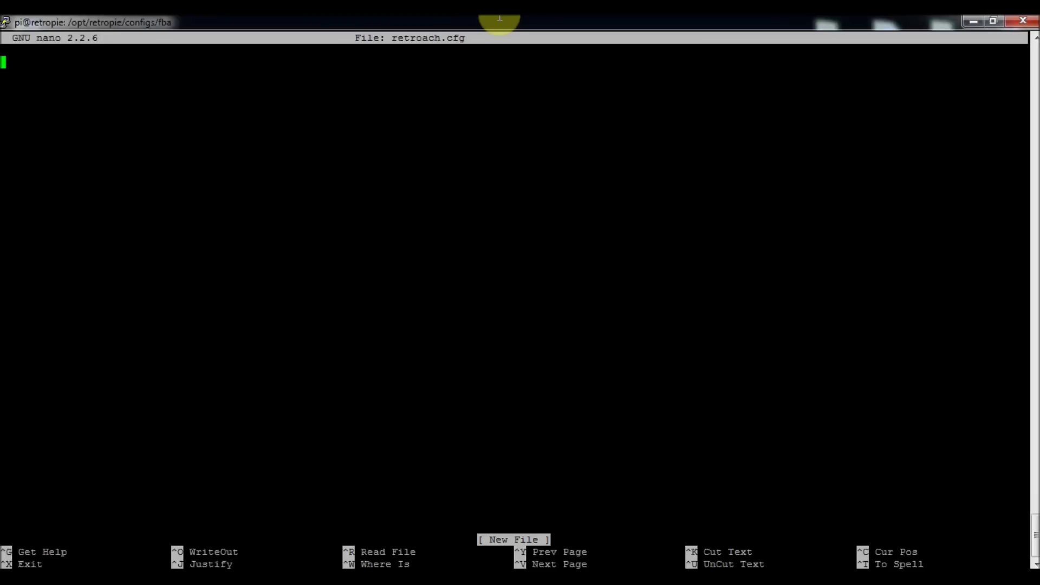
{"action": "key", "text": "ctrl+x"}
Open retroarch.cfg from the fba configuration directory in nano with sudo and examine its input_enable_hotkey_btn setting.
{"action": "key", "text": "Up"}
{"action": "key", "text": "Left"}
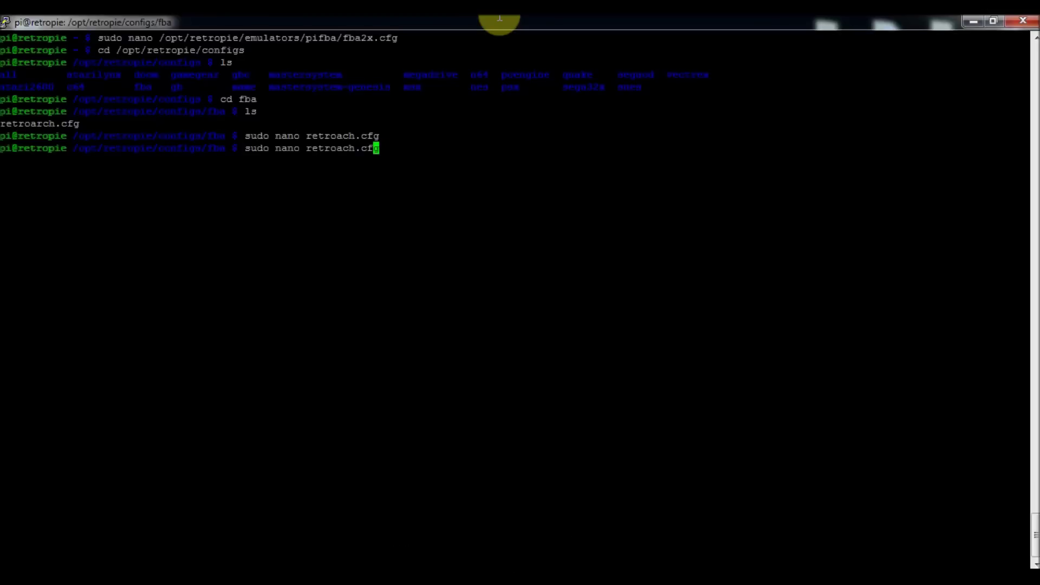
{"action": "key", "text": "Left"}
{"action": "key", "text": "Left"}
{"action": "key", "text": "Left"}
{"action": "key", "text": "Left"}
{"action": "key", "text": "Left"}
{"action": "type", "text": "r"}
{"action": "key", "text": "Return"}
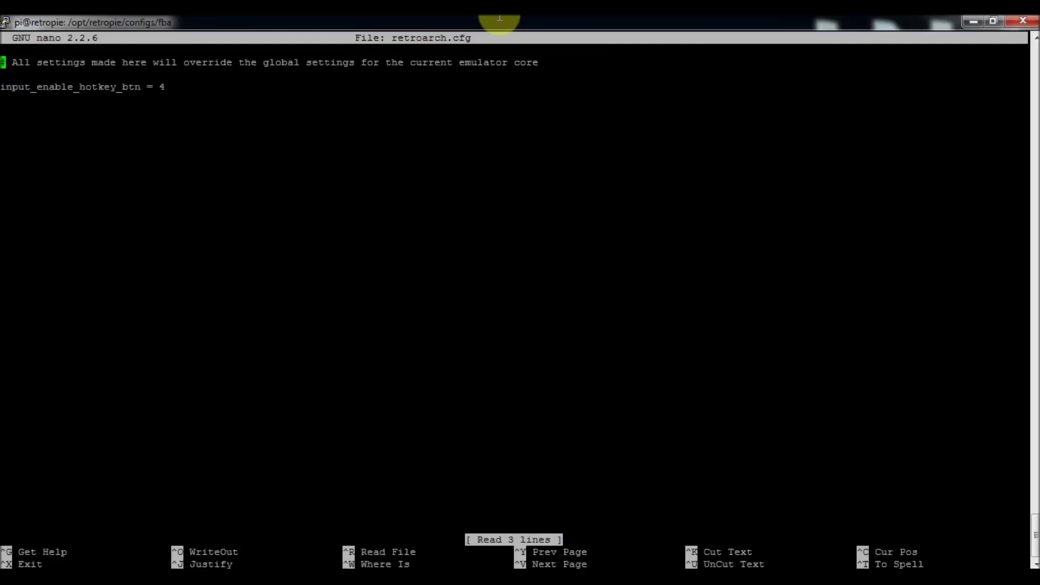
{"action": "key", "text": "Down"}
{"action": "key", "text": "Down"}
{"action": "key", "text": "Up"}
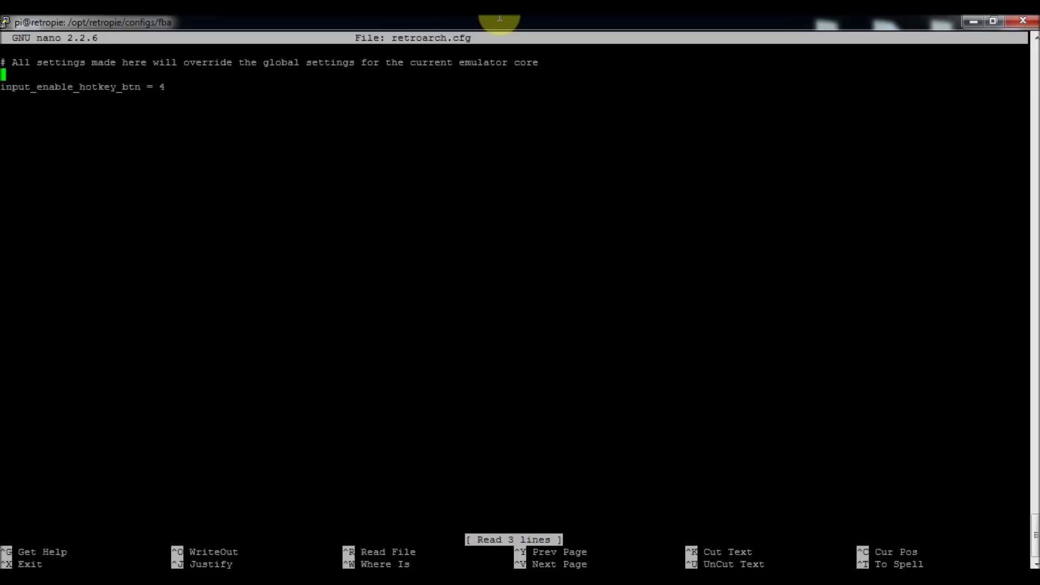